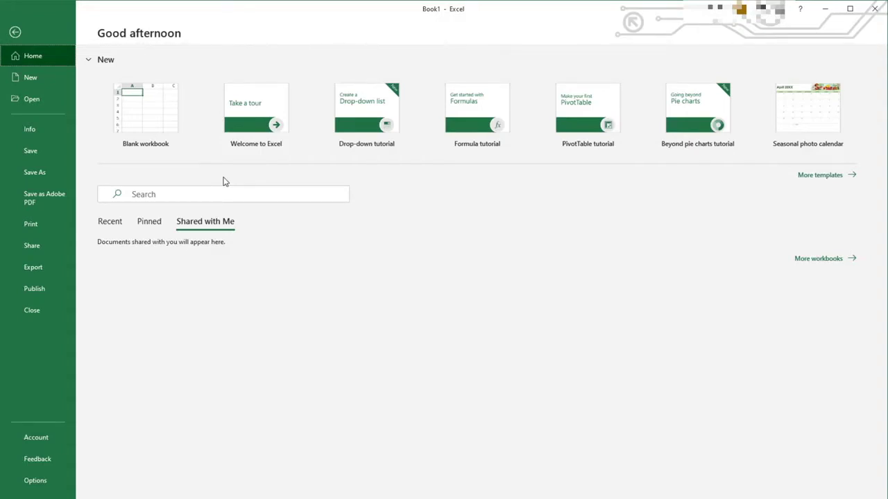
Start a blank workbook and choose OBIEE Dev Subject Area as the ODBC data source.
click(161, 125)
click(213, 29)
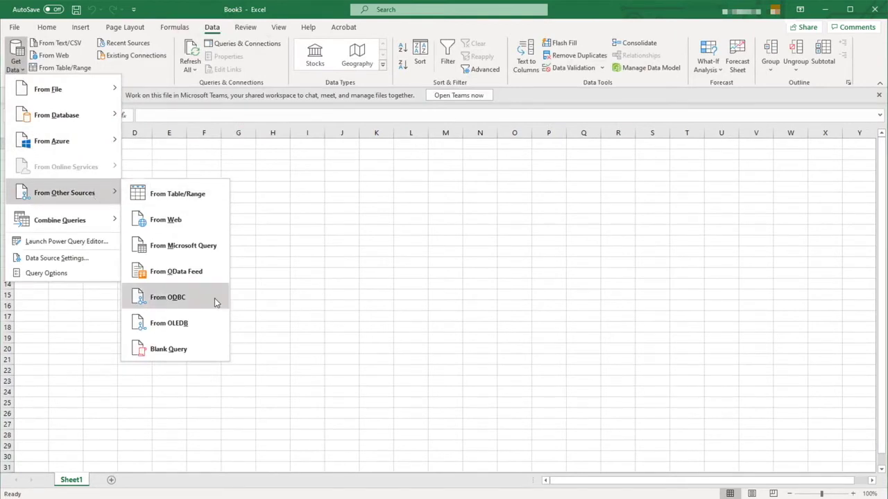
click(316, 271)
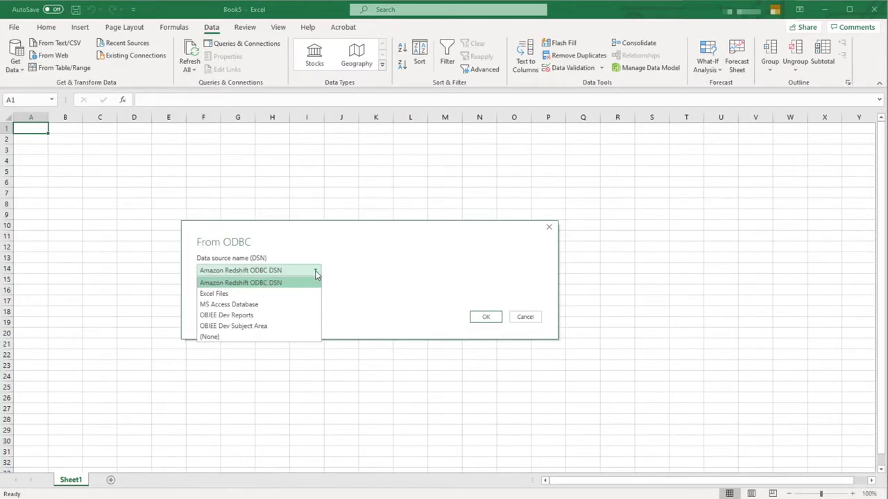
click(299, 326)
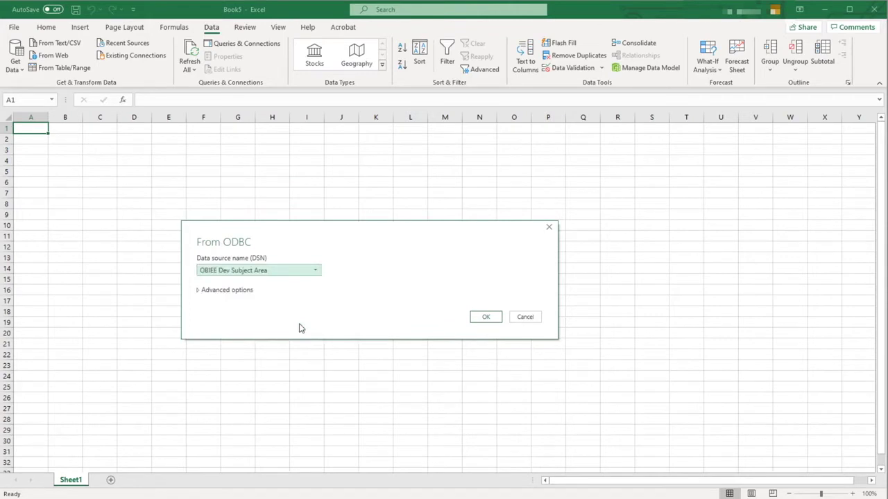
click(486, 317)
Sign in to the OBIEE source with the account username and password and connect.
text(obiee)
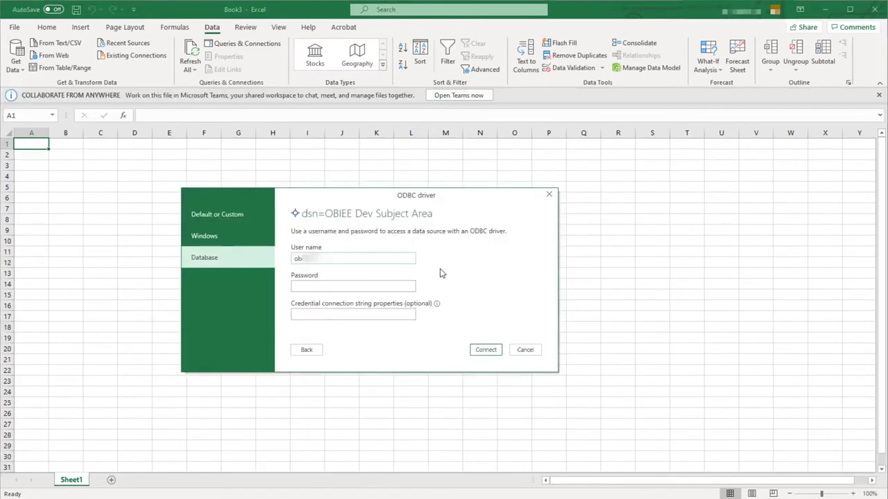
key(Tab)
text(axxxxxxxx)
text(xxxxx)
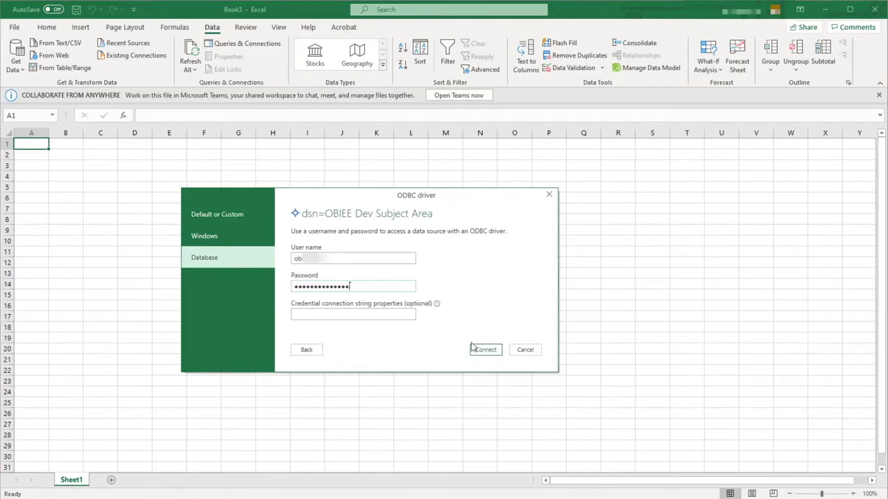
click(477, 351)
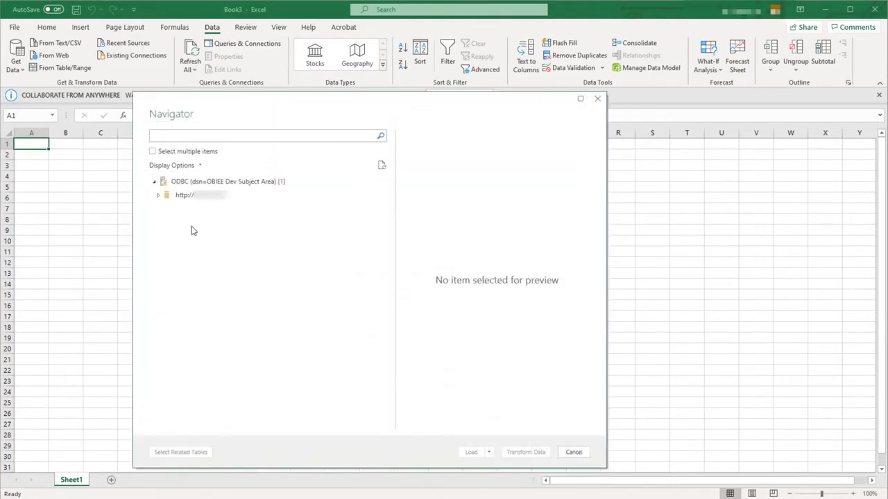
Select the Northwind Order Details, Customers and Products tables and send them to Power Query.
click(152, 151)
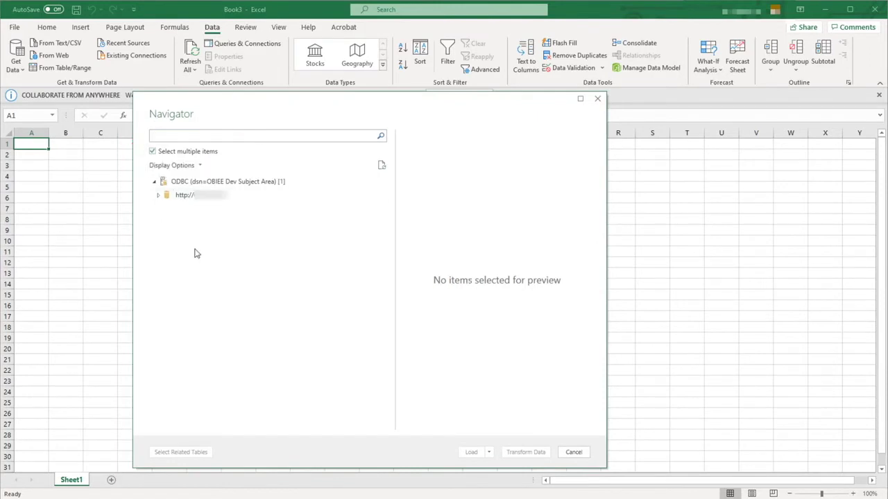
click(158, 196)
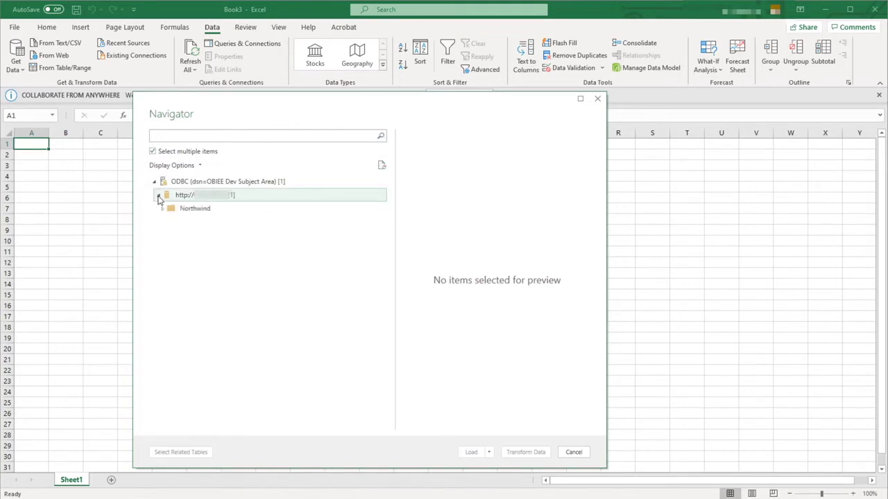
click(162, 209)
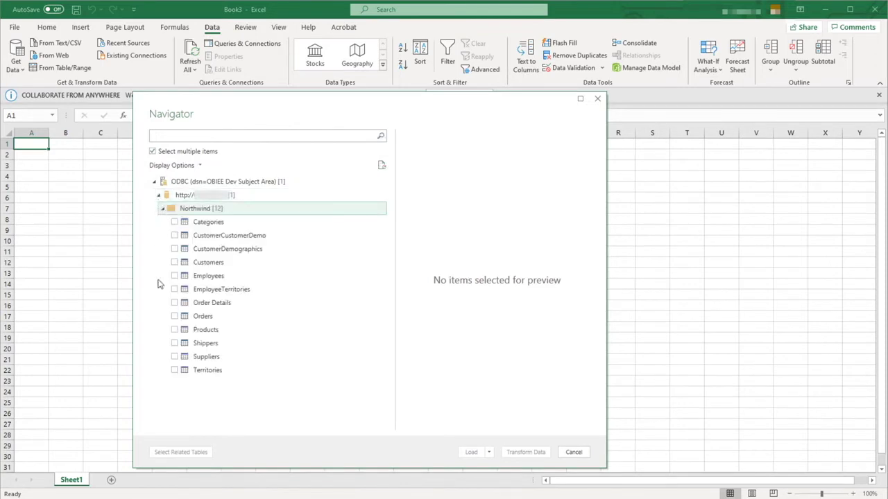
click(160, 303)
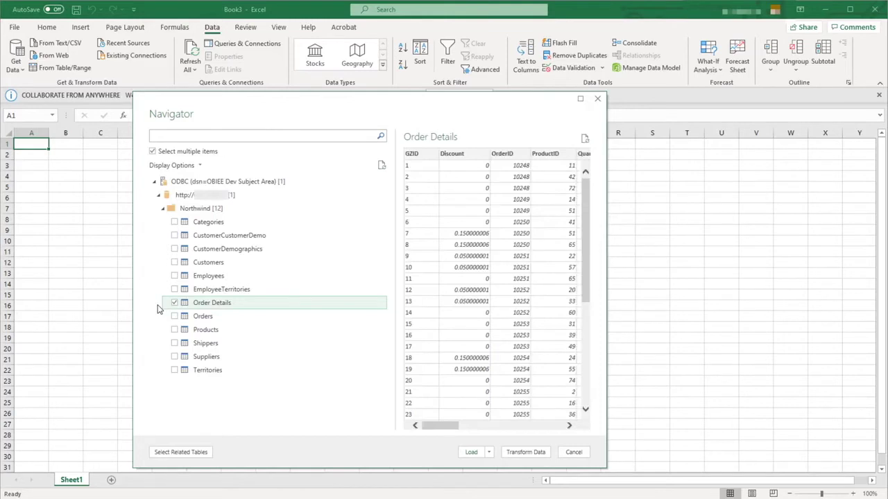
click(174, 262)
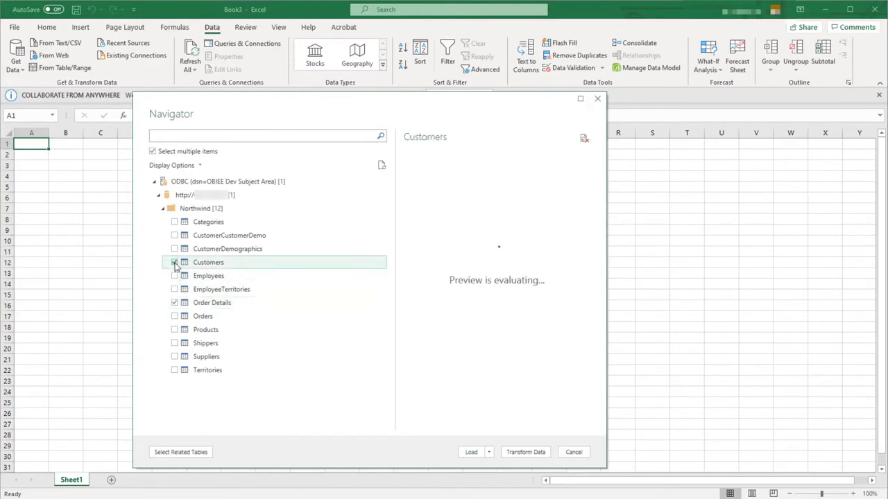
click(166, 331)
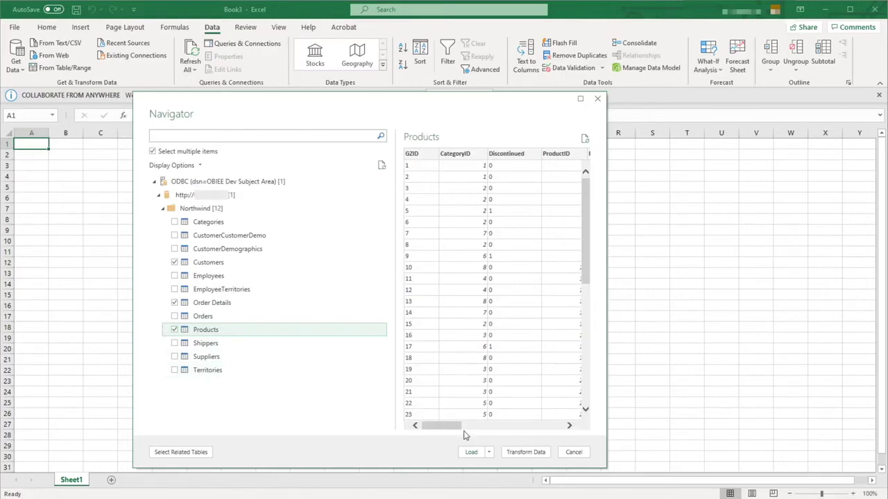
click(527, 453)
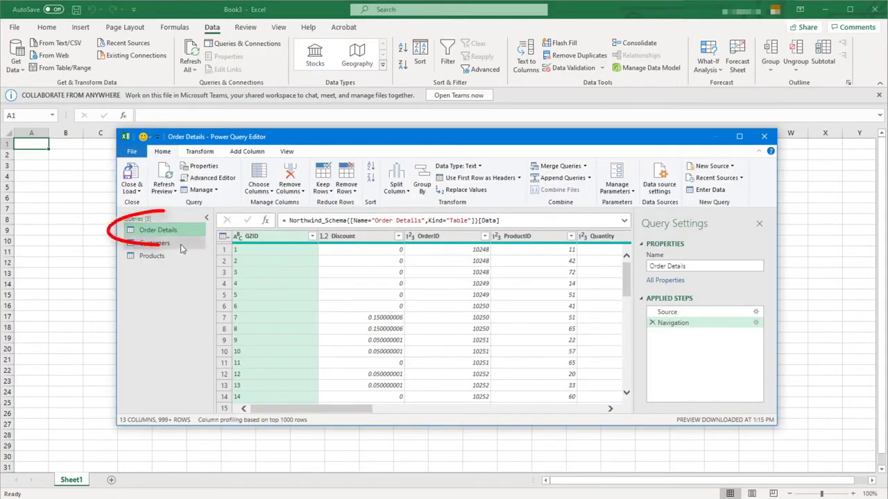
Left-outer merge Customers into Order Details, matching the GZID column in both tables.
click(563, 167)
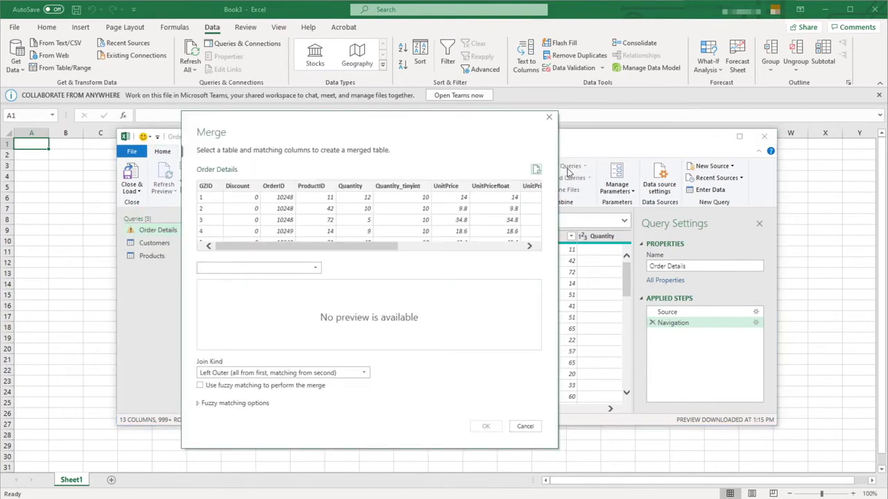
click(316, 268)
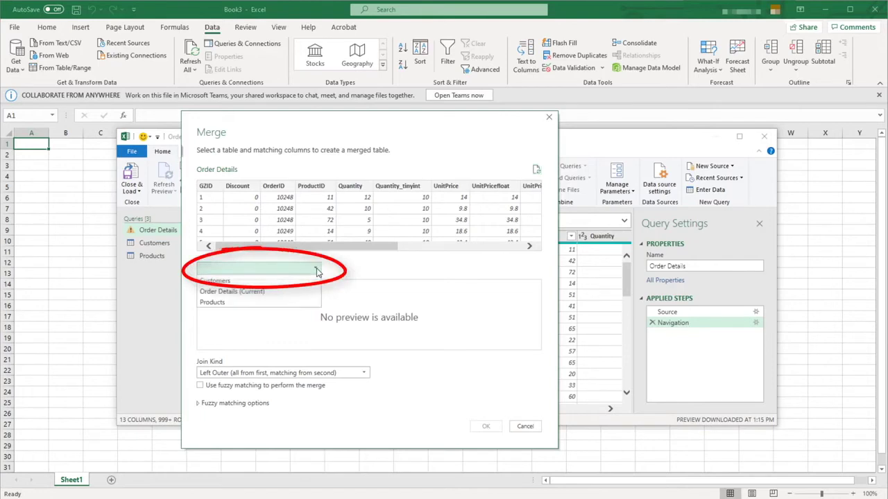
click(295, 284)
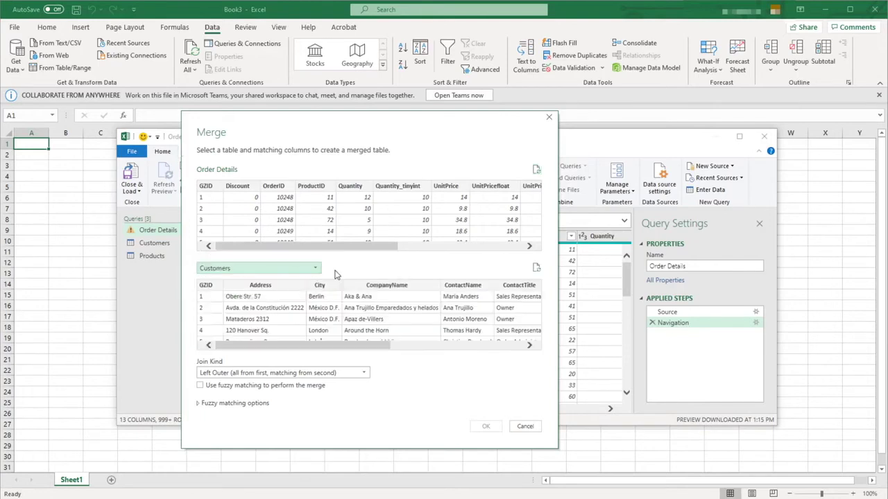
click(206, 186)
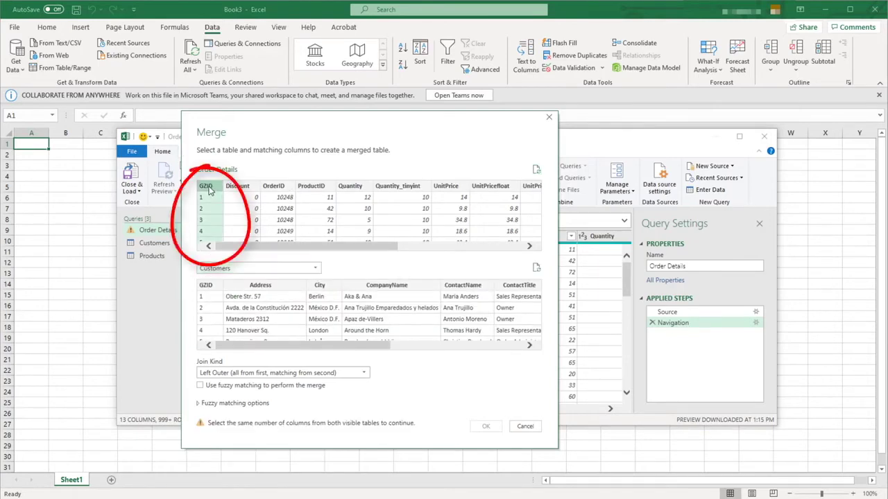
click(217, 287)
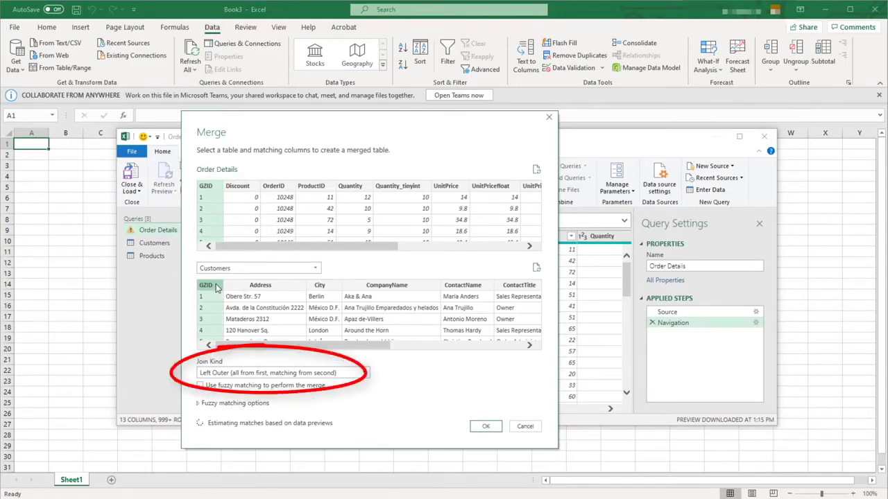
click(486, 426)
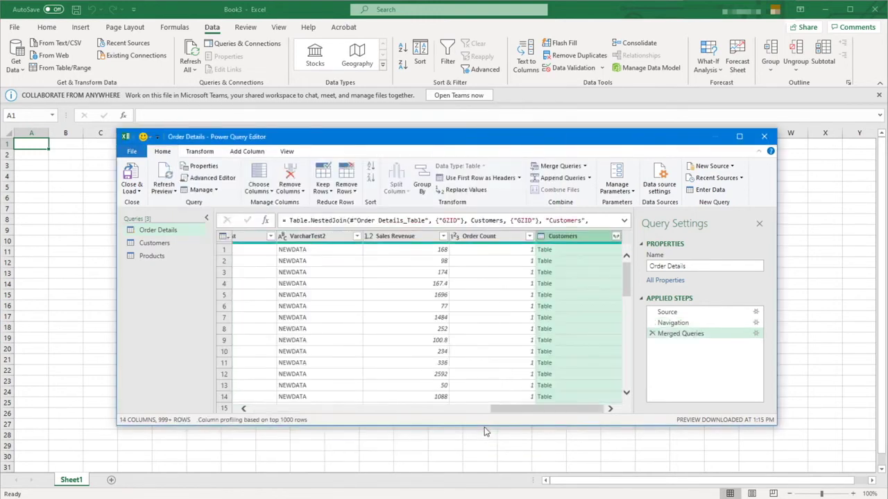
Left-outer merge Products into Order Details, matching the GZID column in both tables.
click(570, 167)
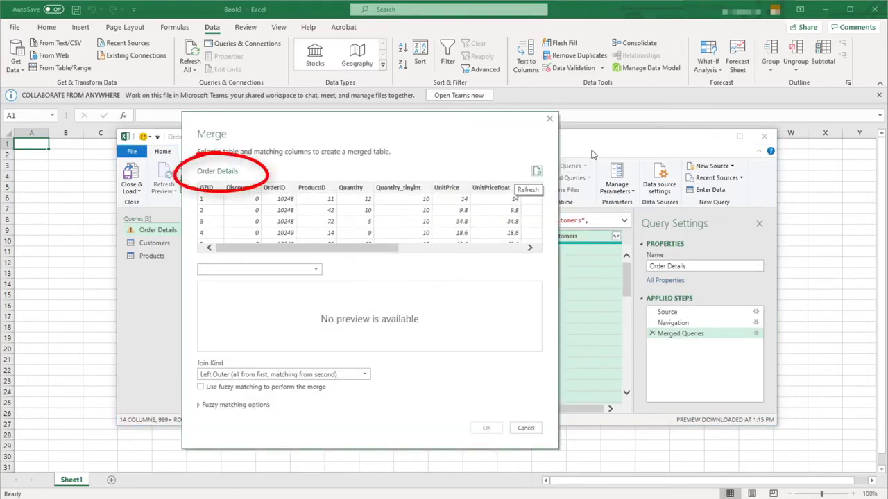
click(317, 270)
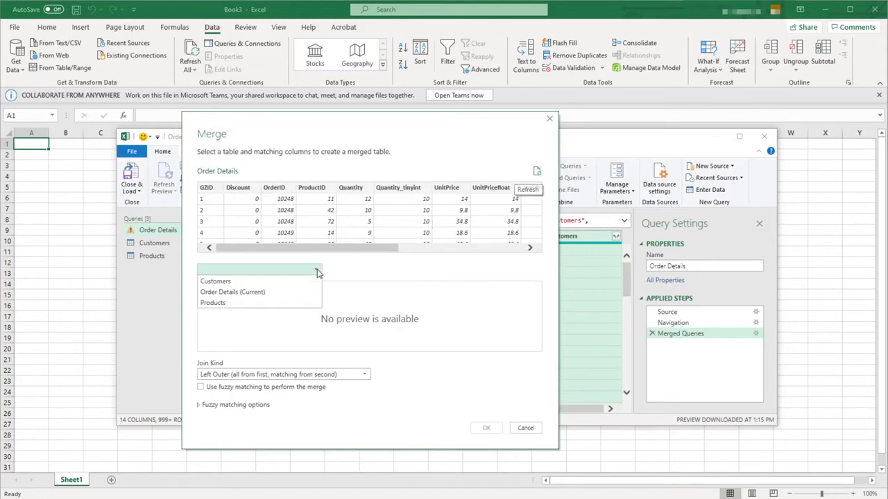
click(288, 303)
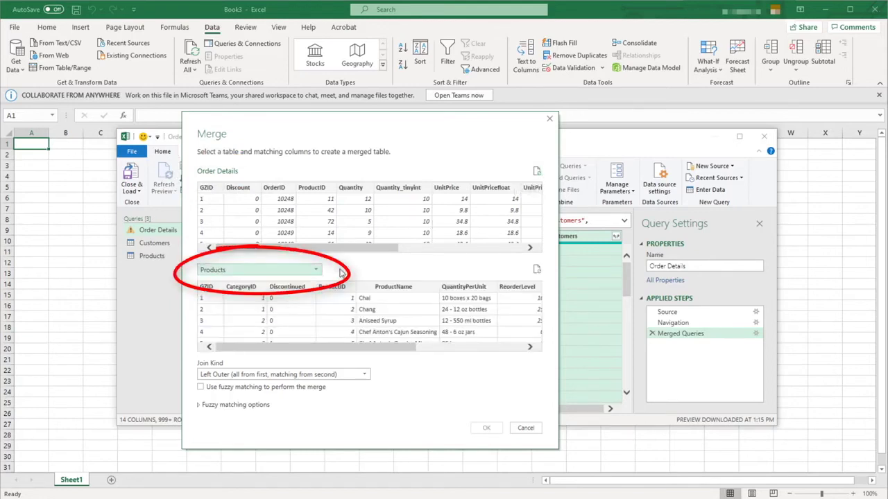
click(208, 189)
click(214, 290)
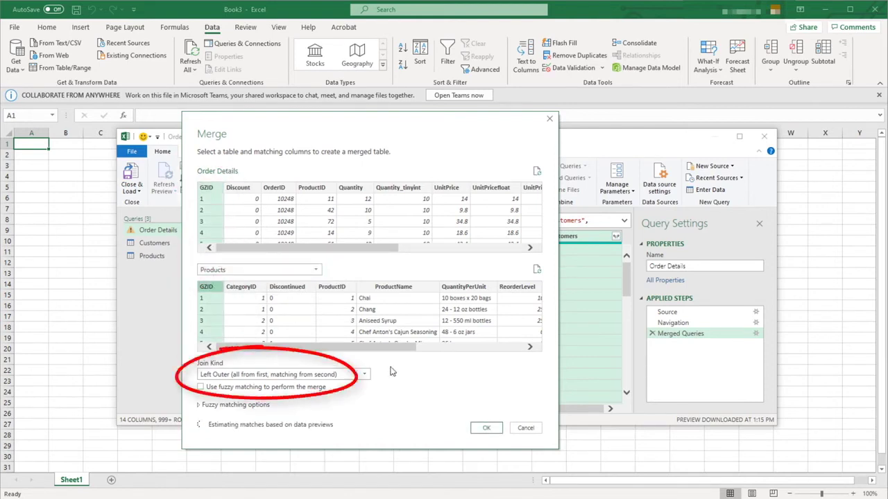
click(486, 428)
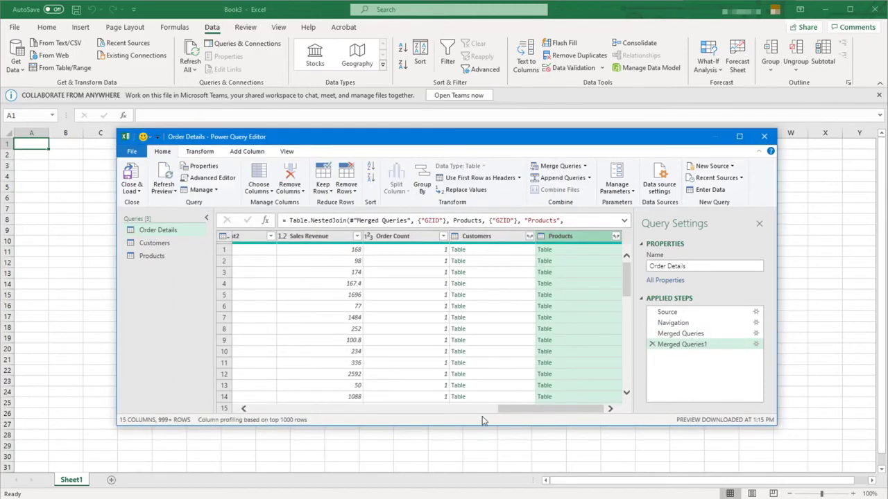
Close Power Query and load all three queries into the workbook's worksheets.
click(132, 189)
click(149, 200)
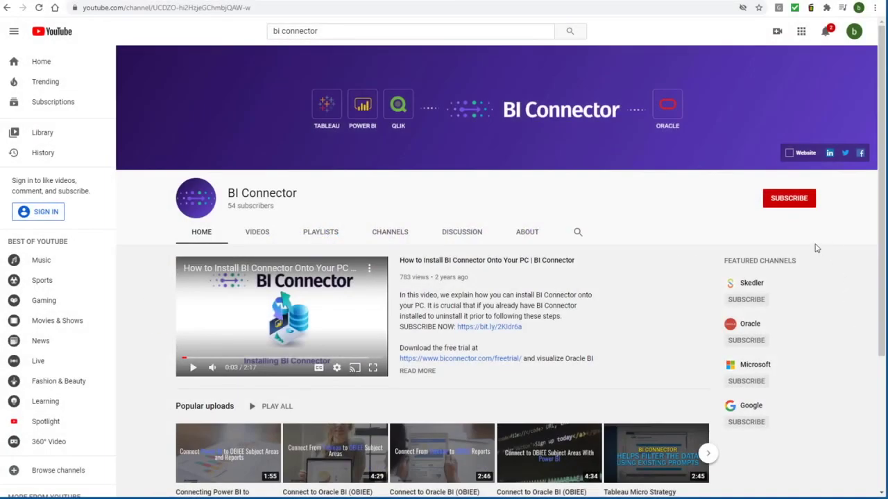
Subscribe to the BI Connector channel with notifications set to All uploads.
click(797, 204)
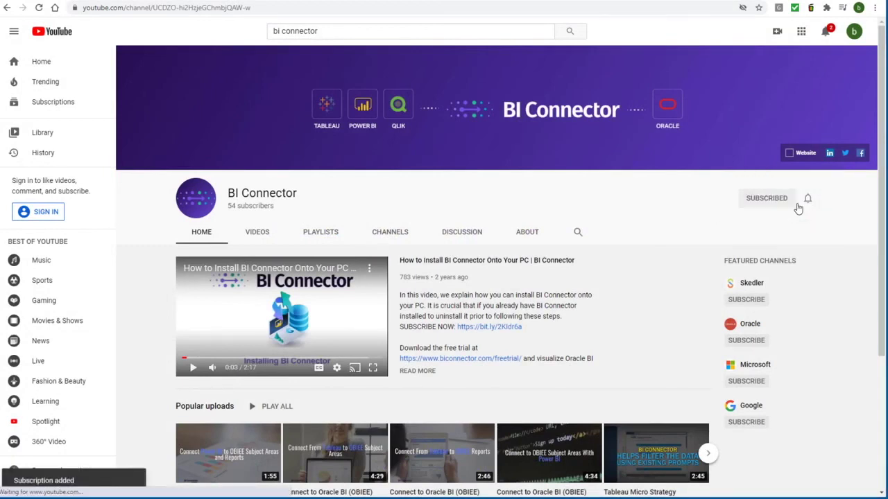
click(809, 202)
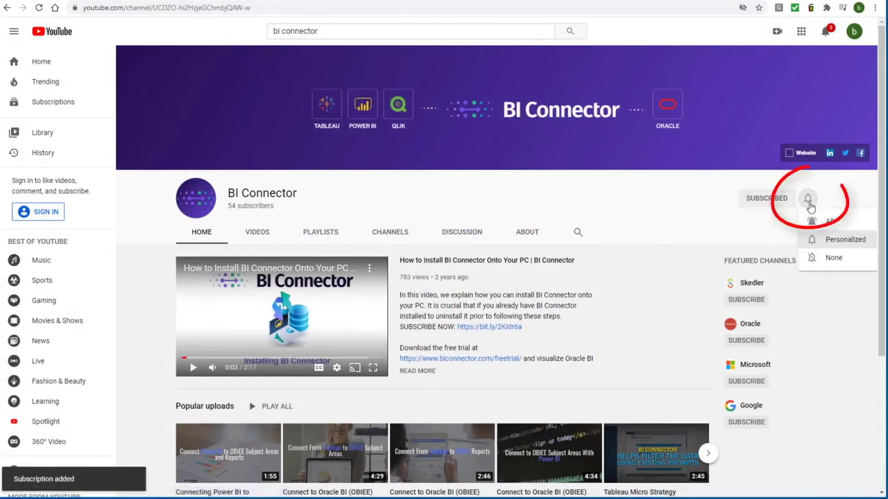
click(842, 225)
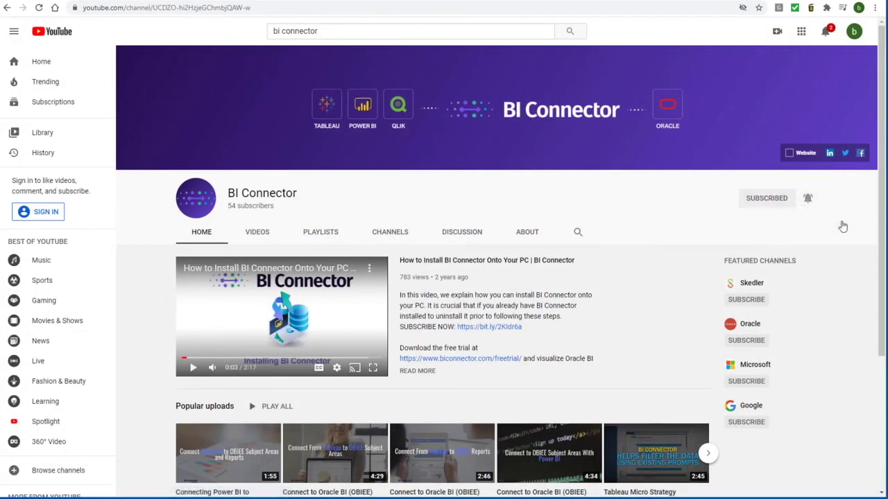